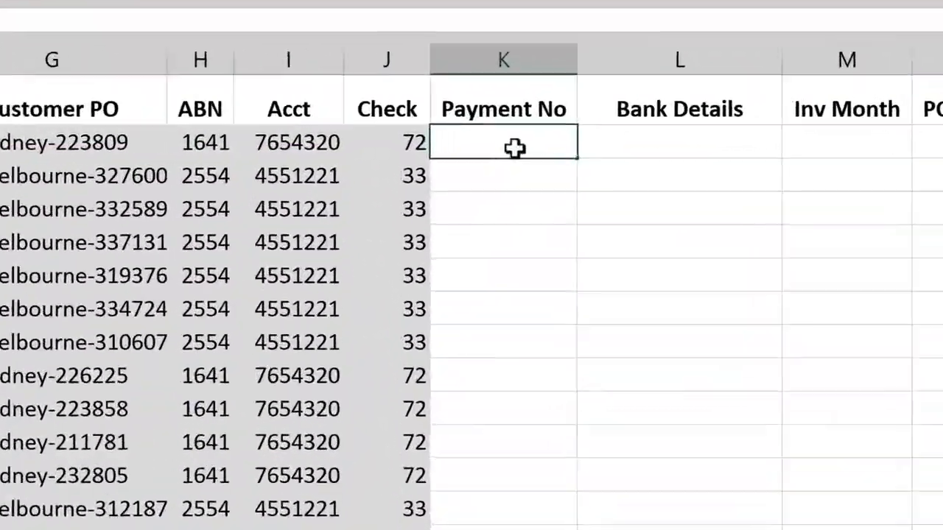
Enter a CONCATENATE formula in K2 that joins the document number in A2, an underscore "_" and the payment number in B2.
type("=con")
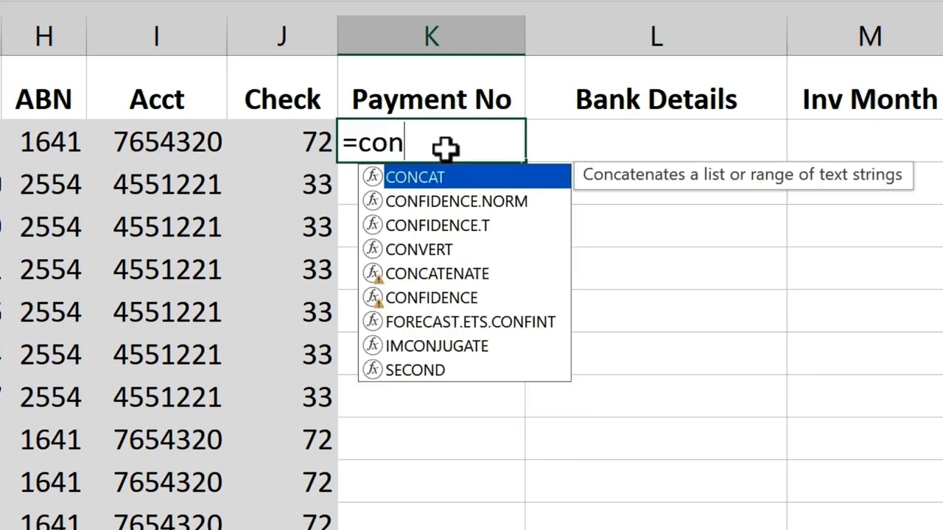
type("c")
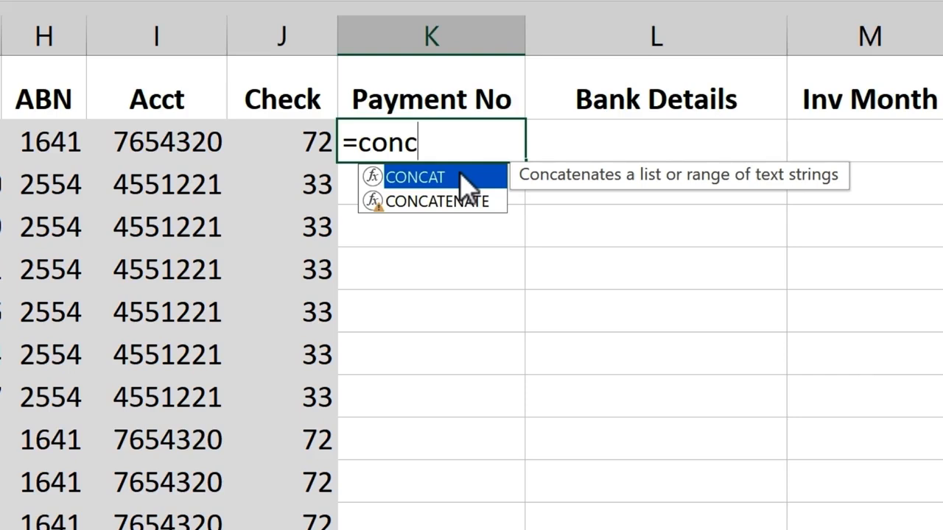
left_click(413, 202)
double_click(413, 202)
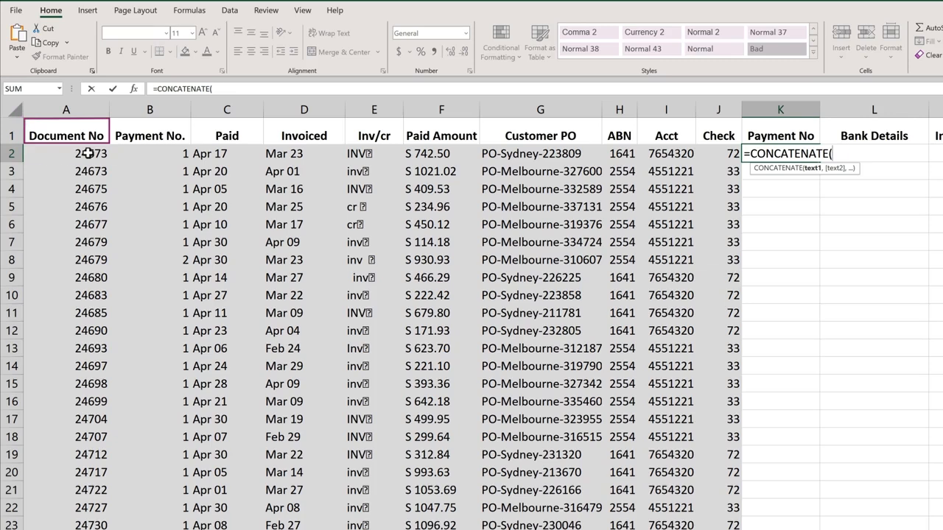
left_click(88, 153)
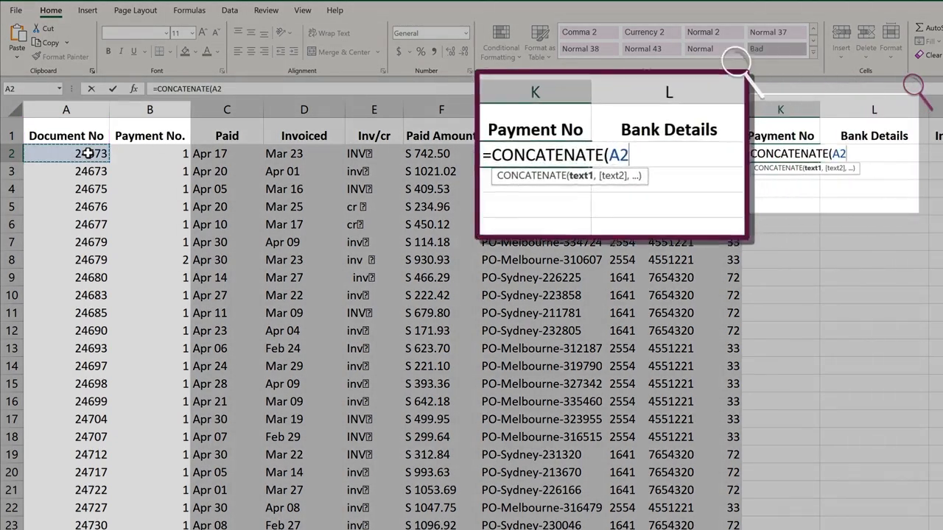
type(",")
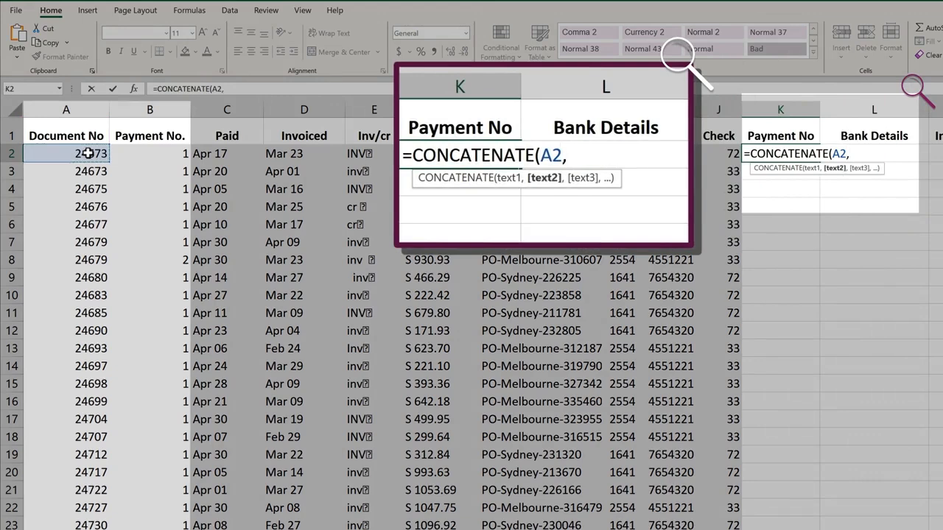
type(" _")
key("BackSpace")
type("\"_\",")
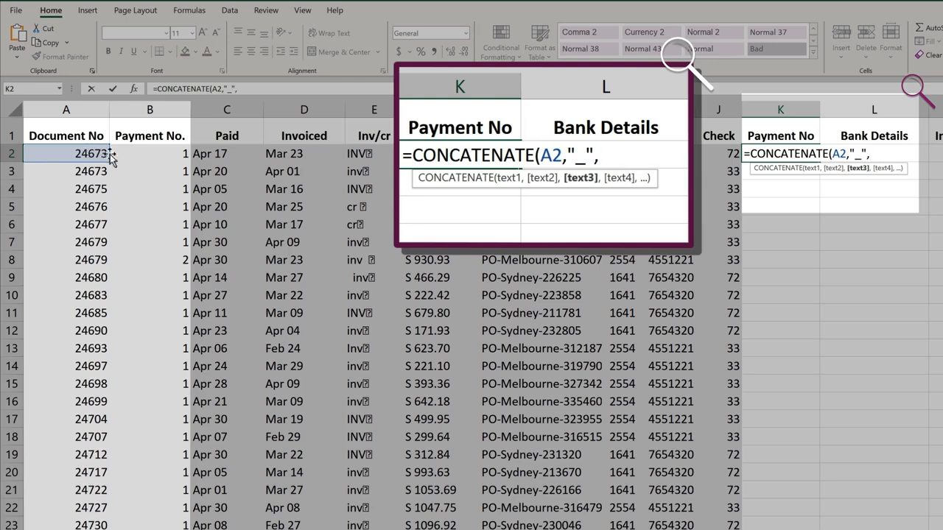
left_click(142, 153)
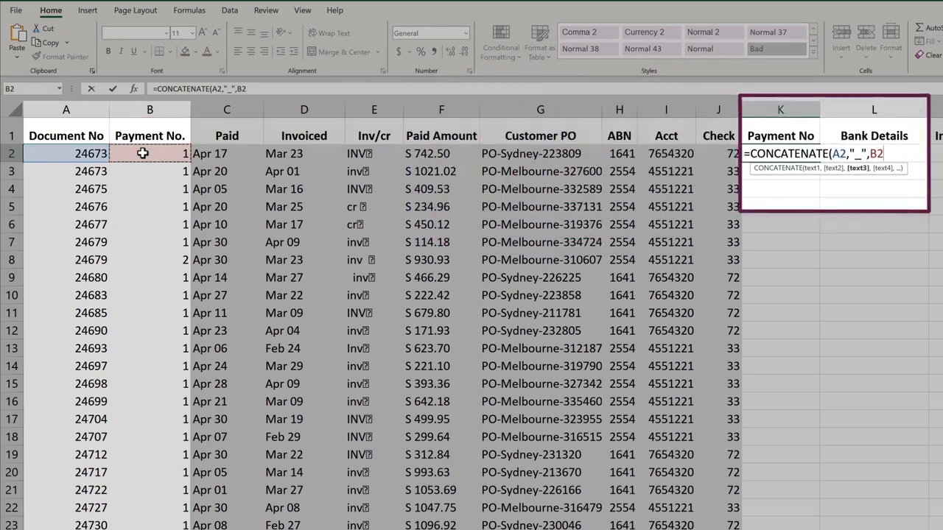
key("Return")
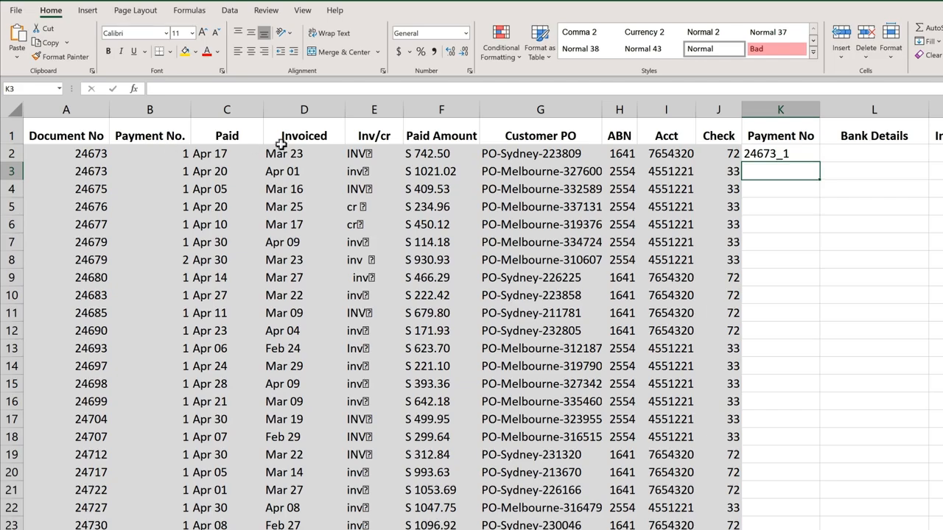
Fill the K2 formula down the entire Payment No column to the end of the data.
left_click(801, 154)
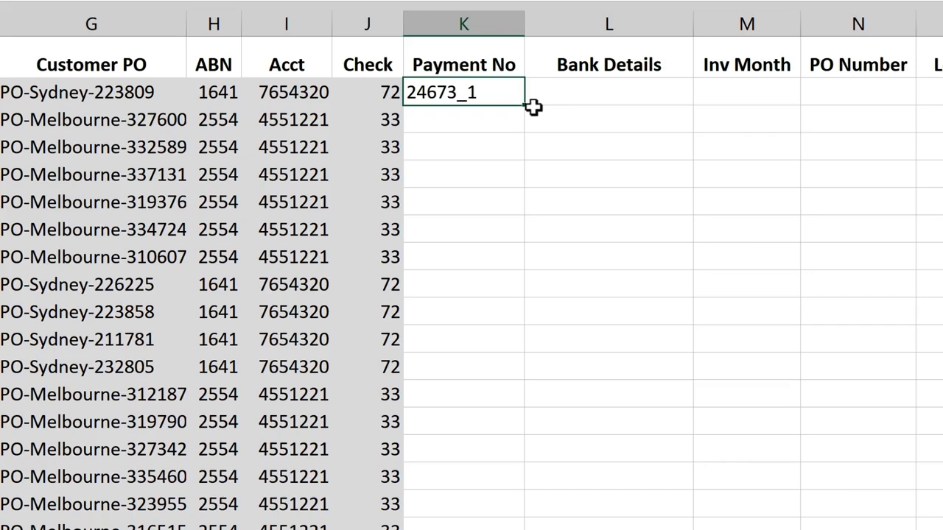
left_click_drag(524, 105, 544, 368)
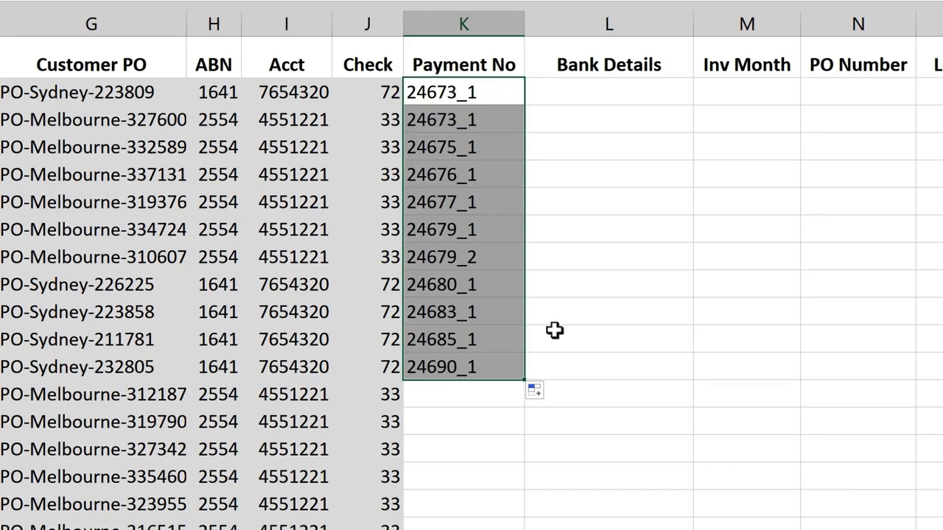
key("ctrl+z")
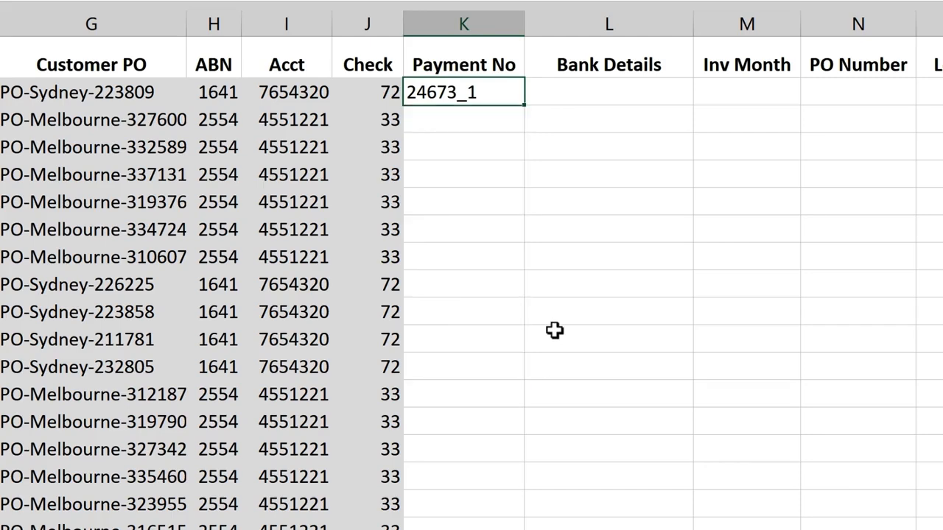
double_click(525, 106)
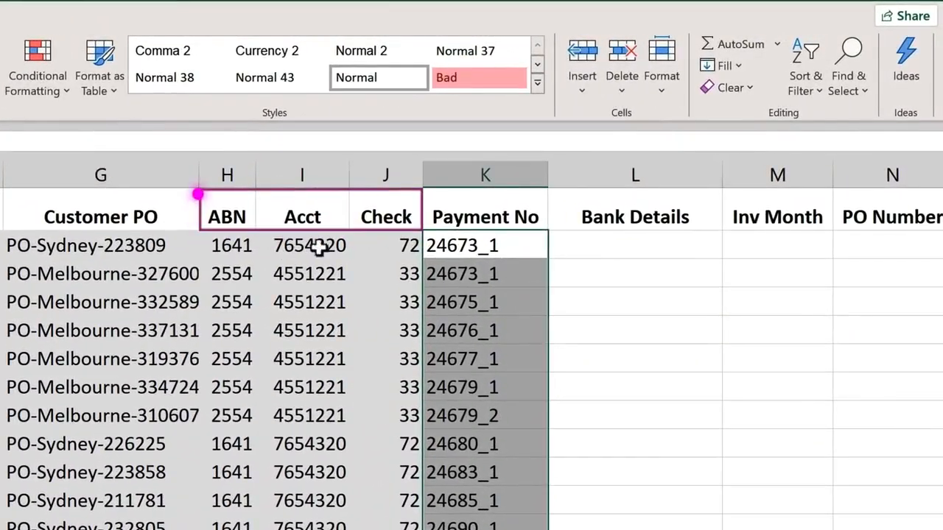
Enter the formula =H2&I2&J2 in L2 to combine the ABN, Acct and Check values under Bank Details.
left_click(611, 235)
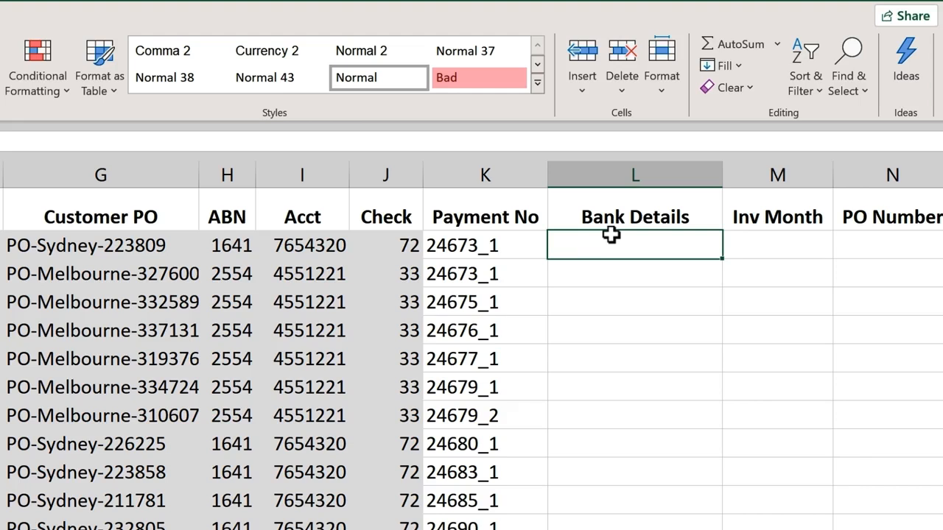
type("=")
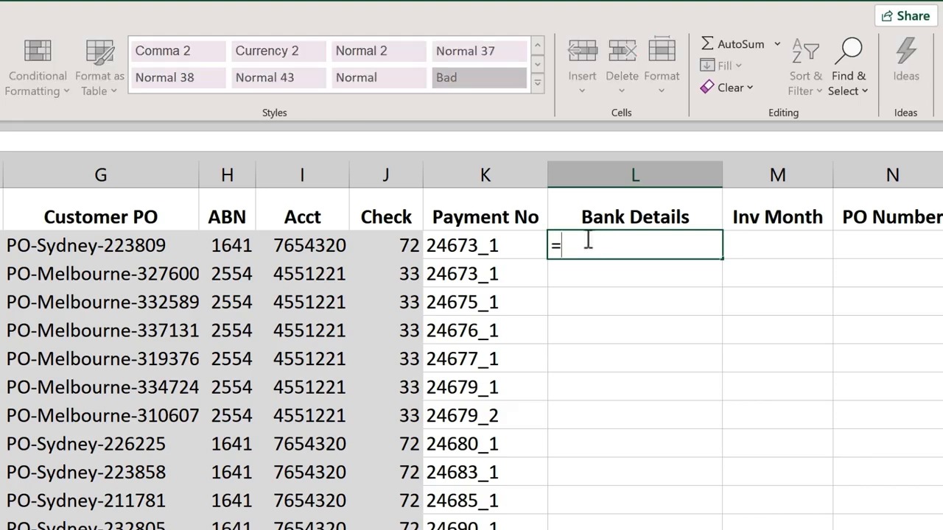
left_click(225, 248)
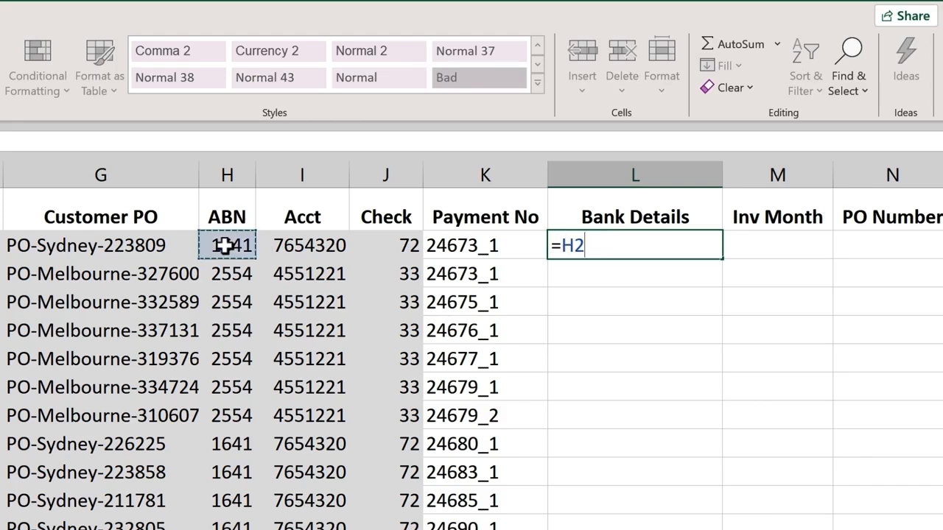
type("&")
left_click(313, 246)
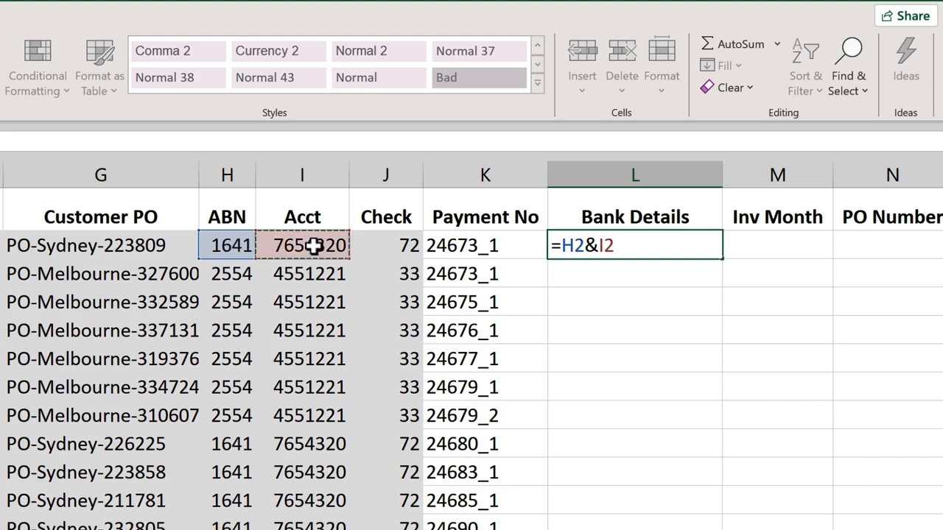
type("&")
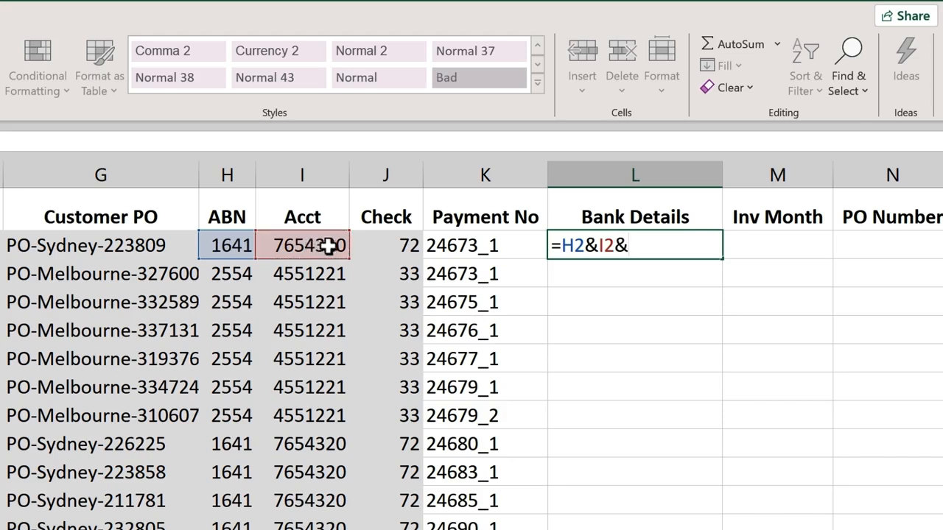
left_click(388, 250)
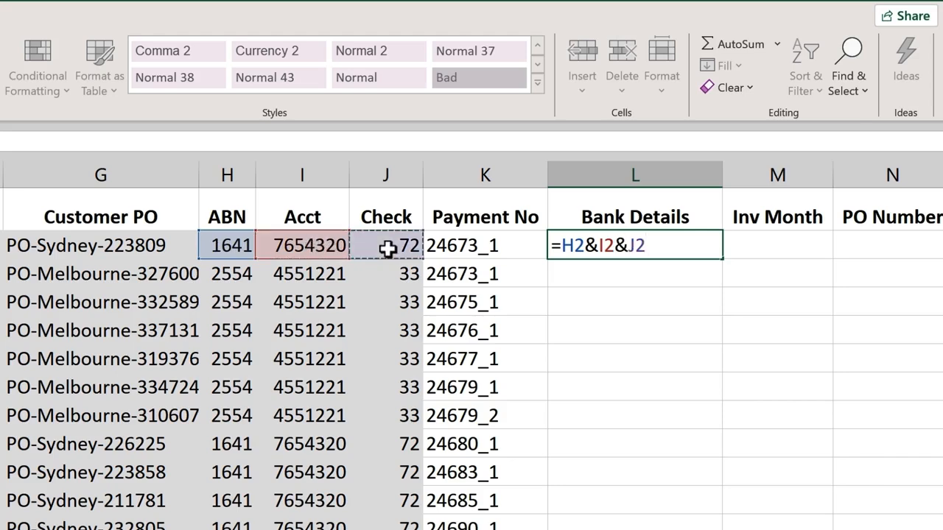
key("Return")
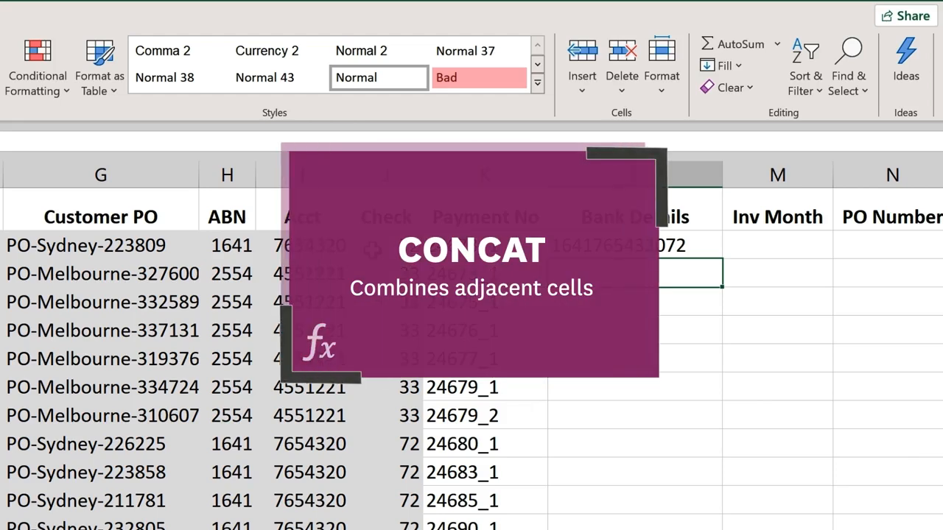
Replace the Bank Details formula in L2 with a CONCAT function over the range H2:J2.
left_click(612, 246)
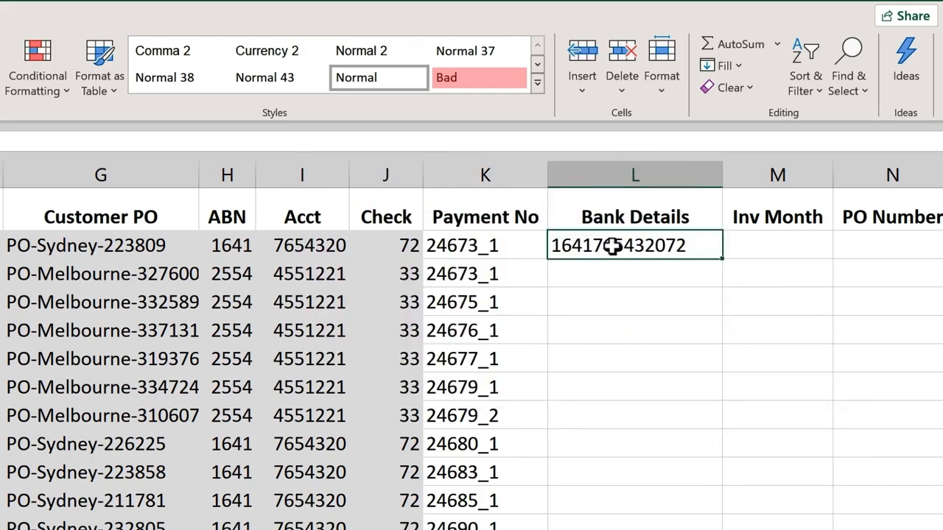
key("F2")
key("Escape")
type("=")
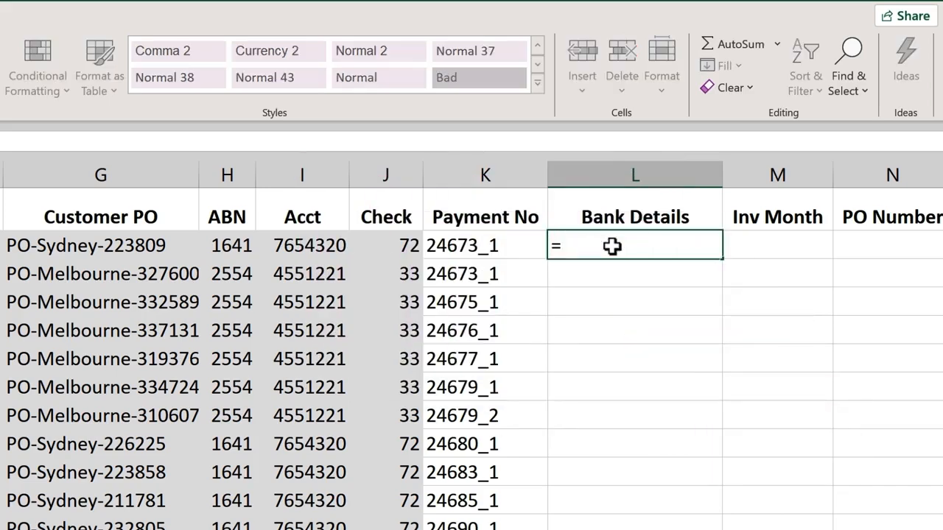
type("con")
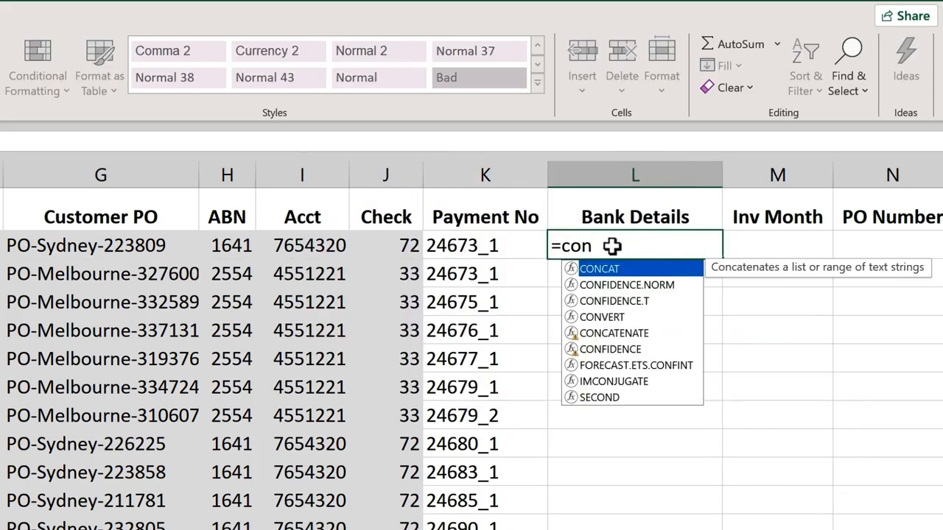
key("Tab")
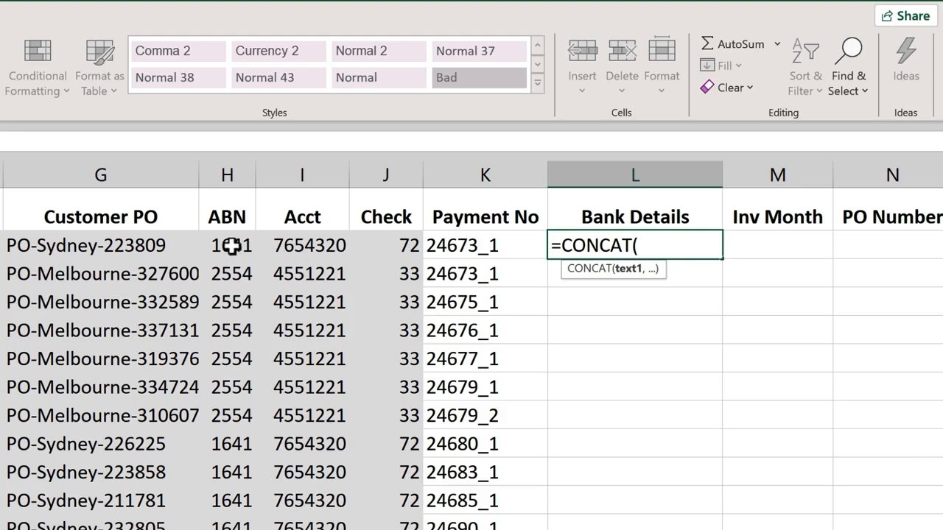
left_click_drag(235, 248, 386, 238)
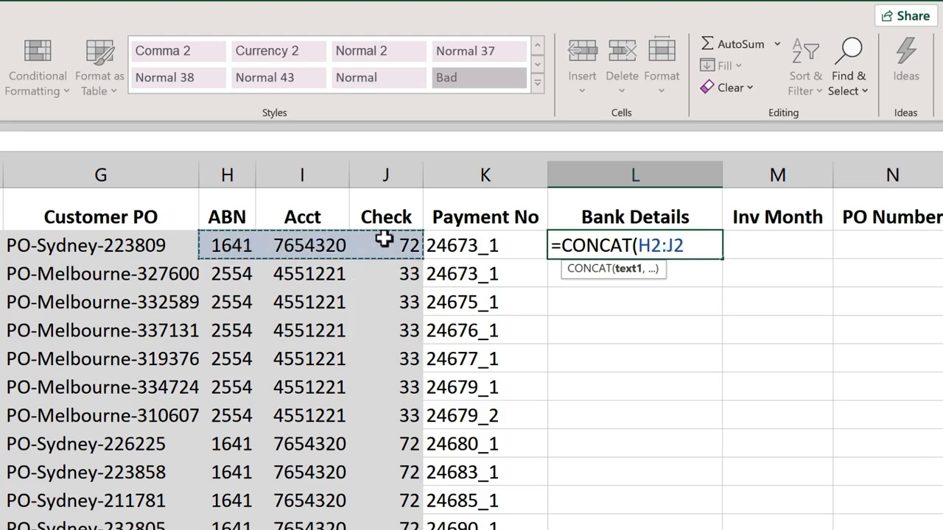
key("Return")
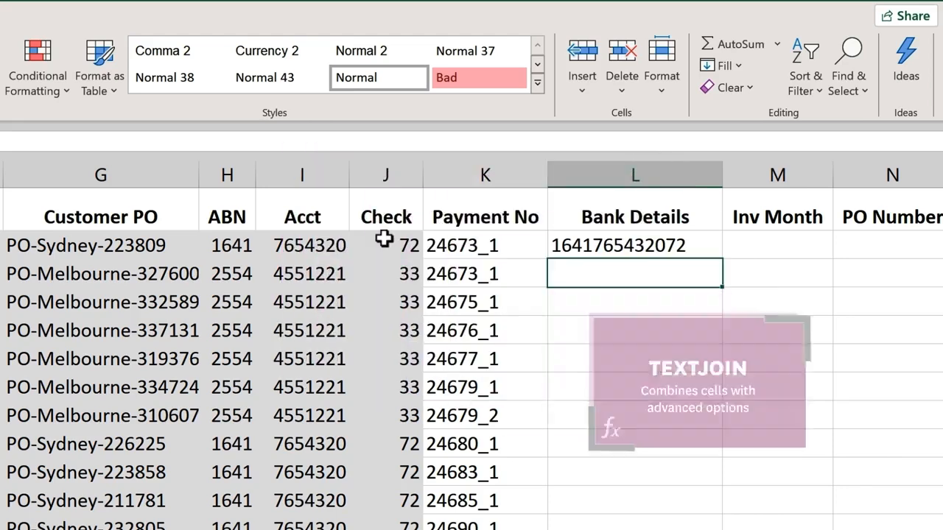
Replace L2 with a TEXTJOIN formula over H2:J2, using delimiter "-" and TRUE to ignore empty cells, and fill it down the Bank Details column.
left_click(594, 245)
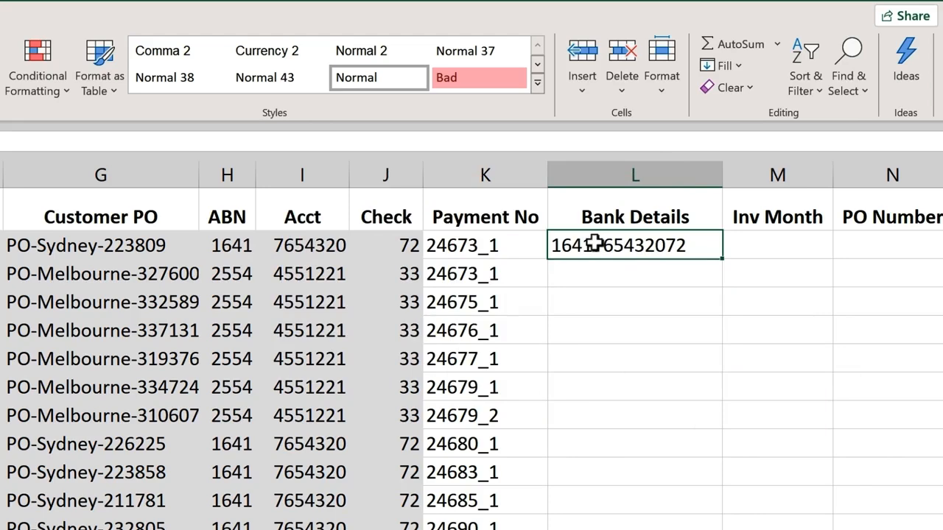
type("=te")
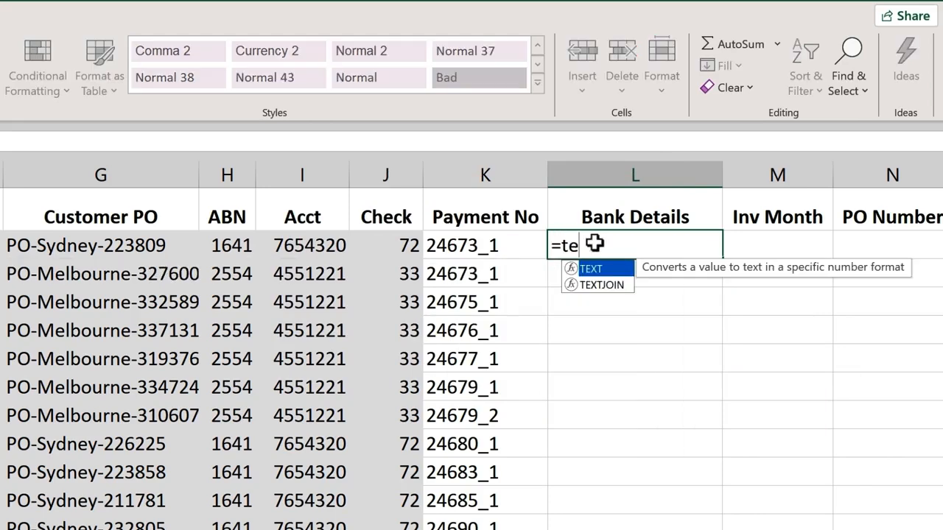
key("Down")
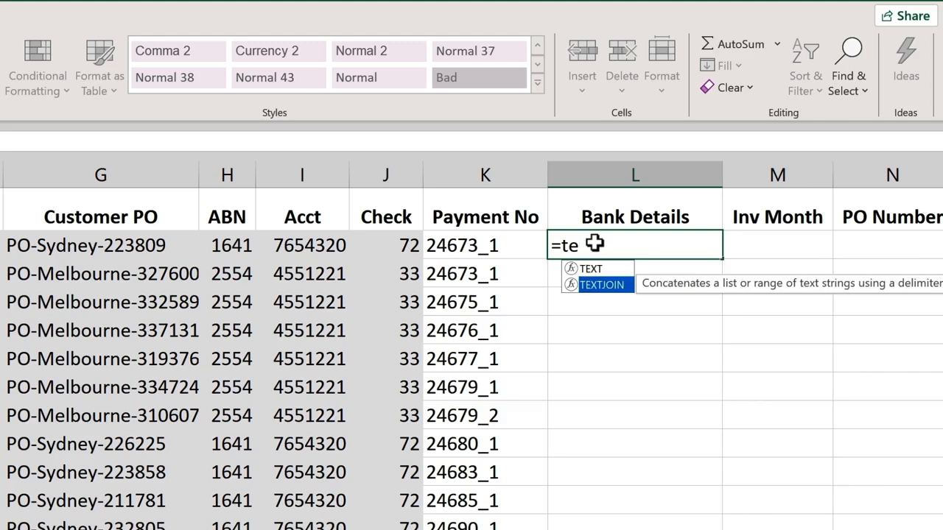
key("Tab")
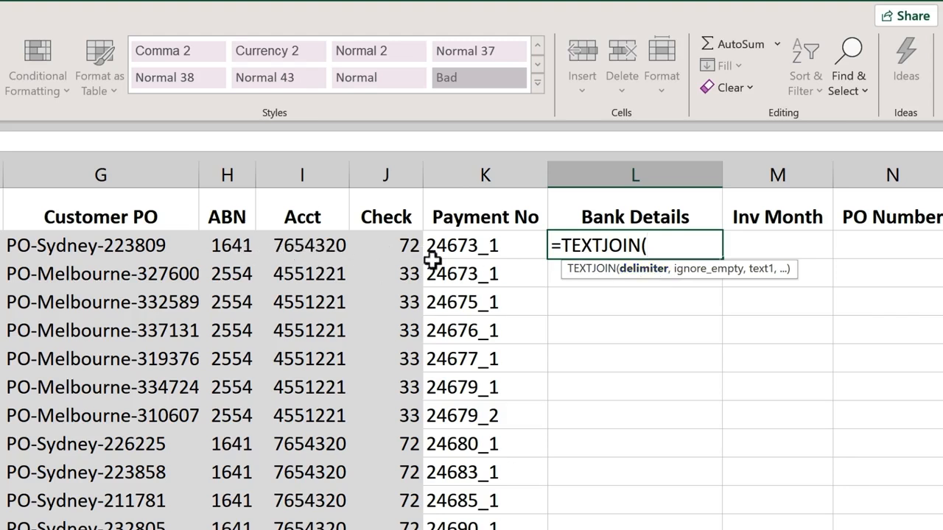
type("\"-\",")
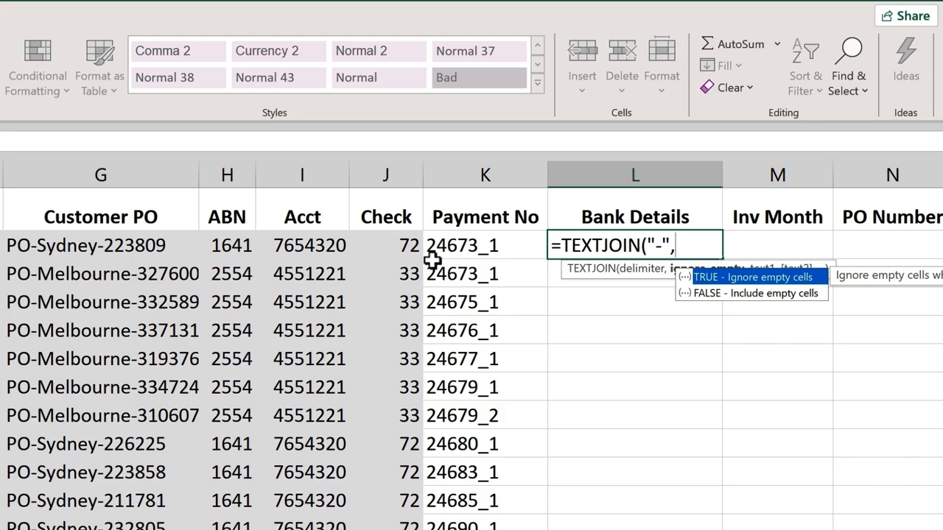
key("Tab")
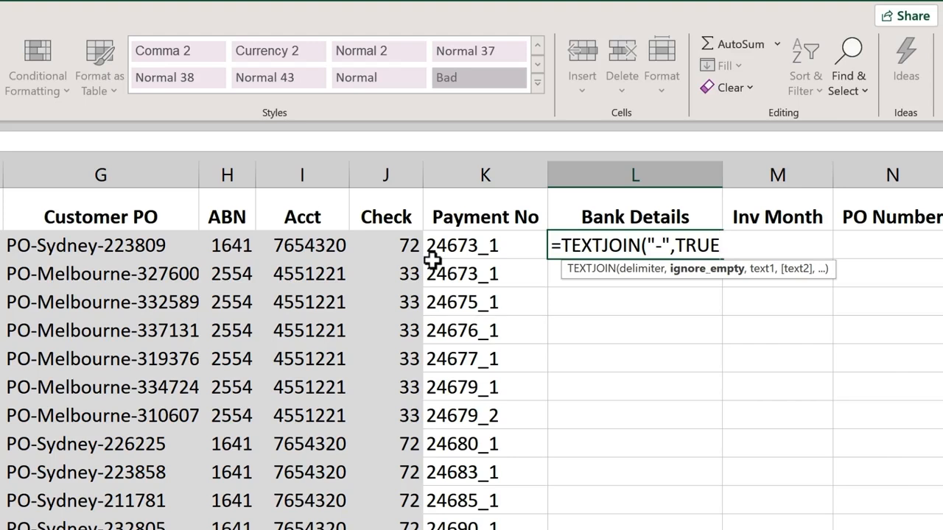
type(",")
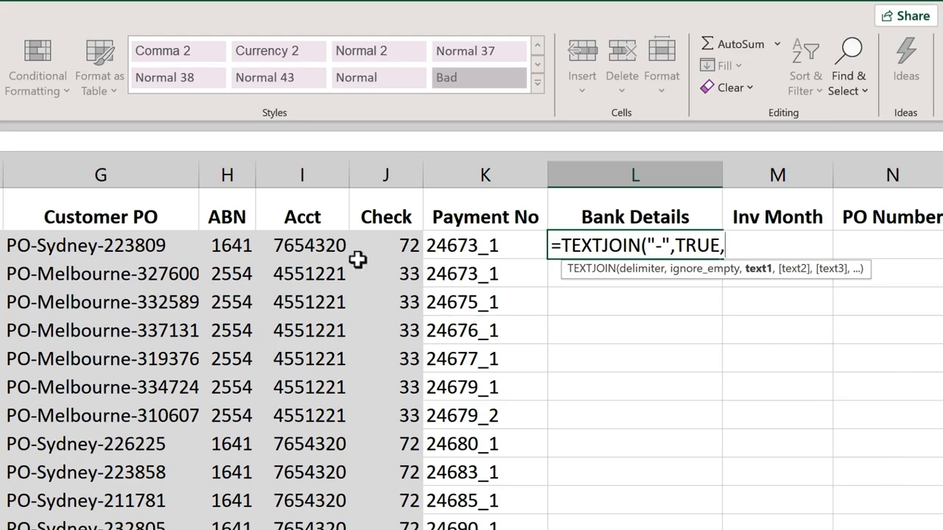
left_click_drag(233, 247, 371, 243)
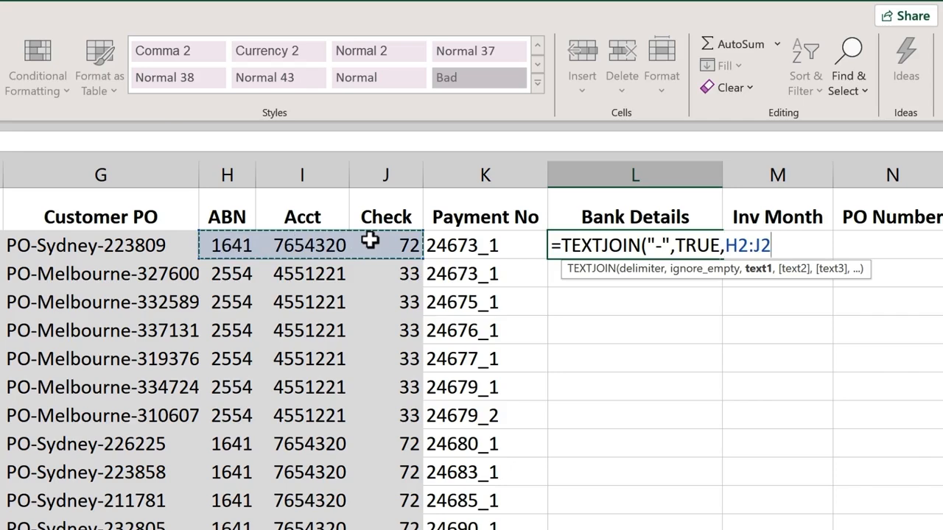
key("ctrl+Return")
key("Return")
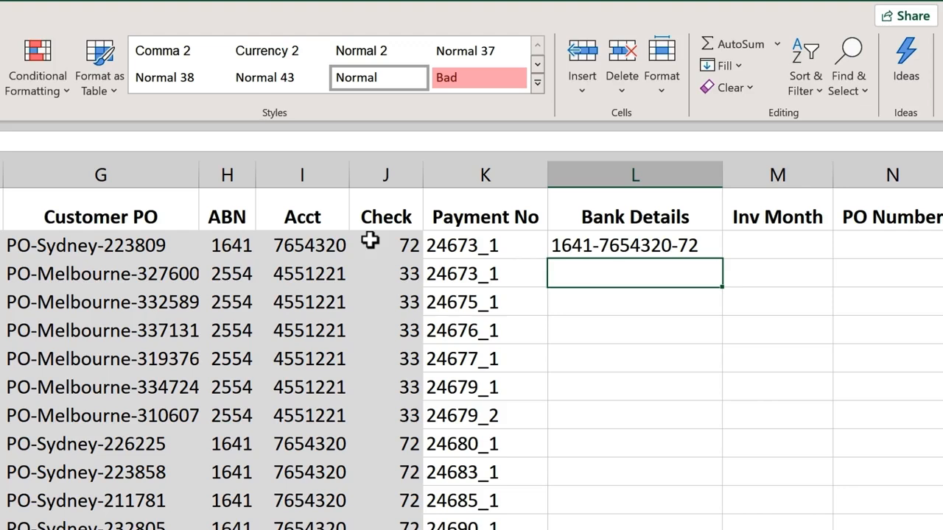
left_click(625, 248)
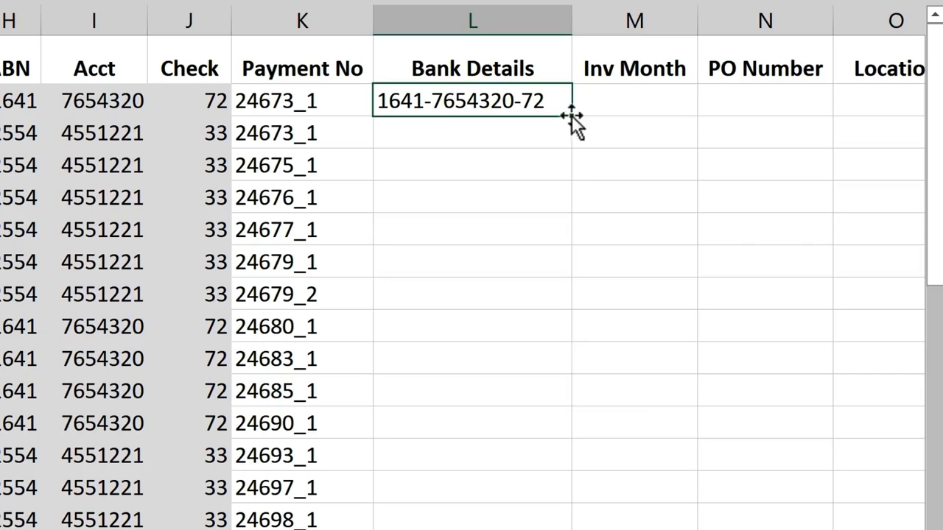
key("ctrl+e")
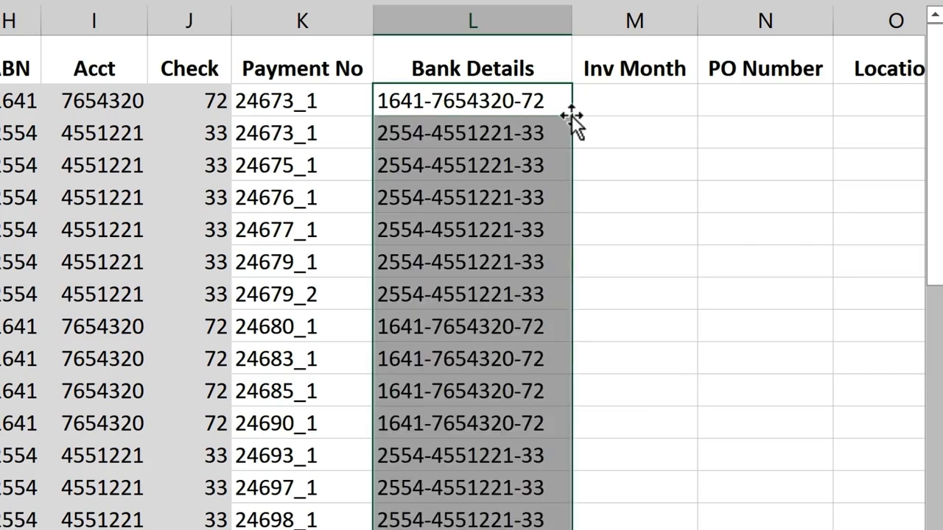